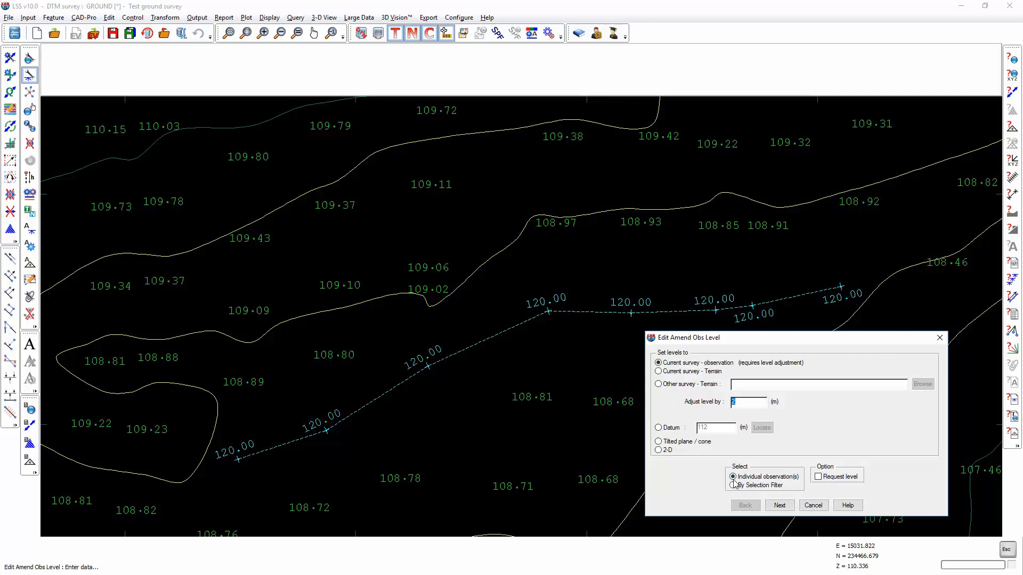
- Try raising the individual observations at 109.43 and 109.37 by 2 m, and undo both level changes
click(779, 505)
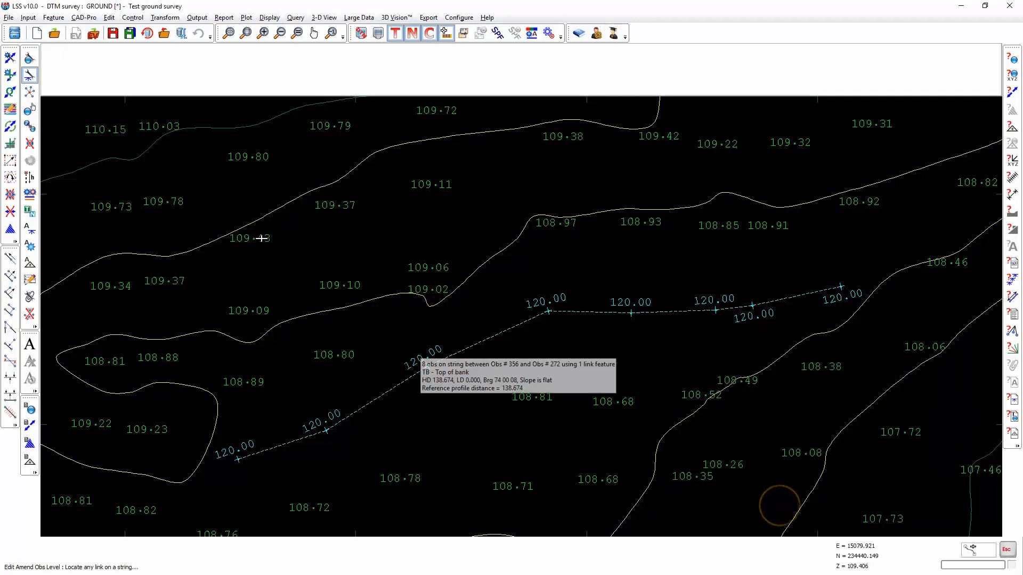
click(972, 550)
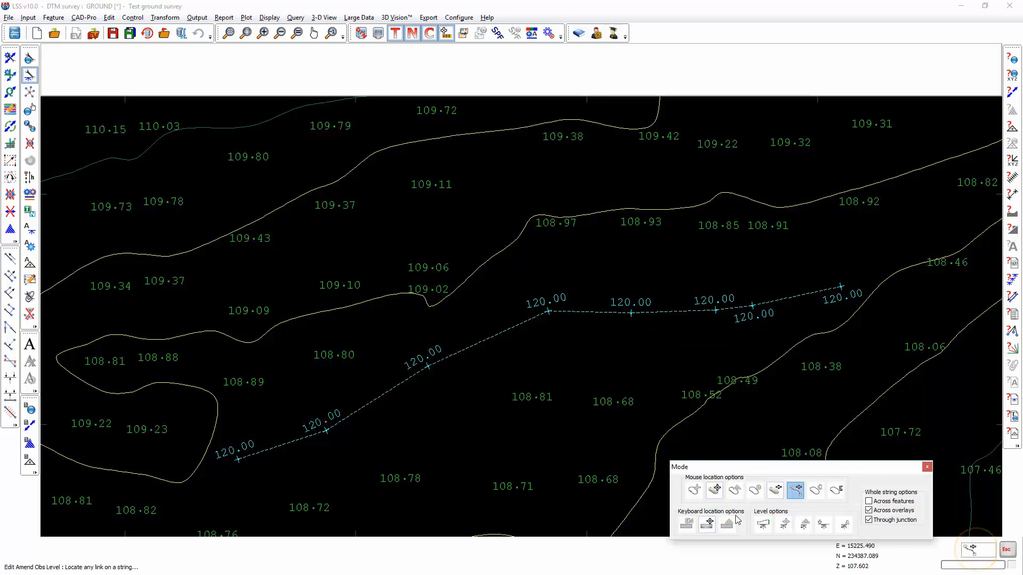
click(714, 490)
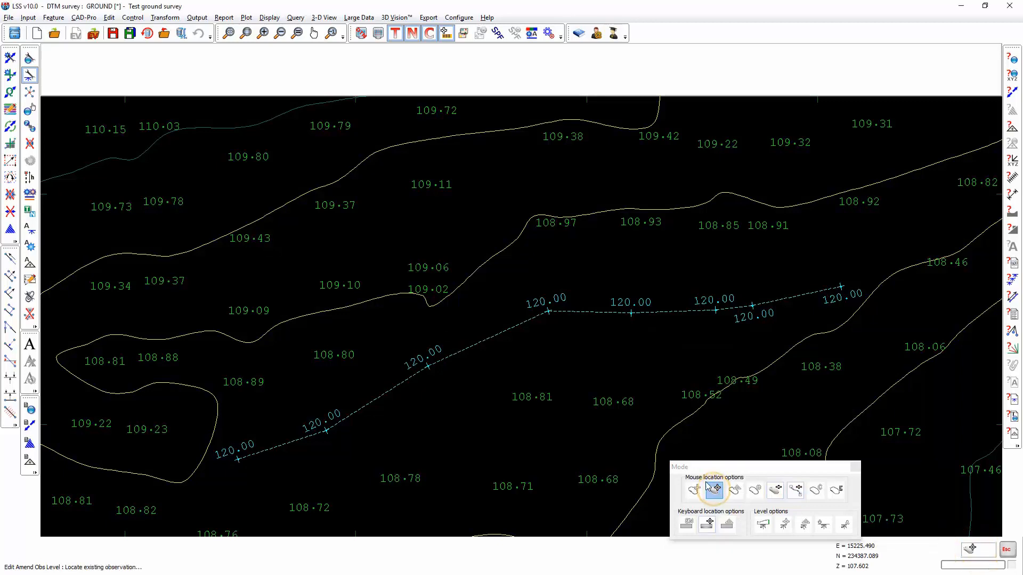
click(253, 238)
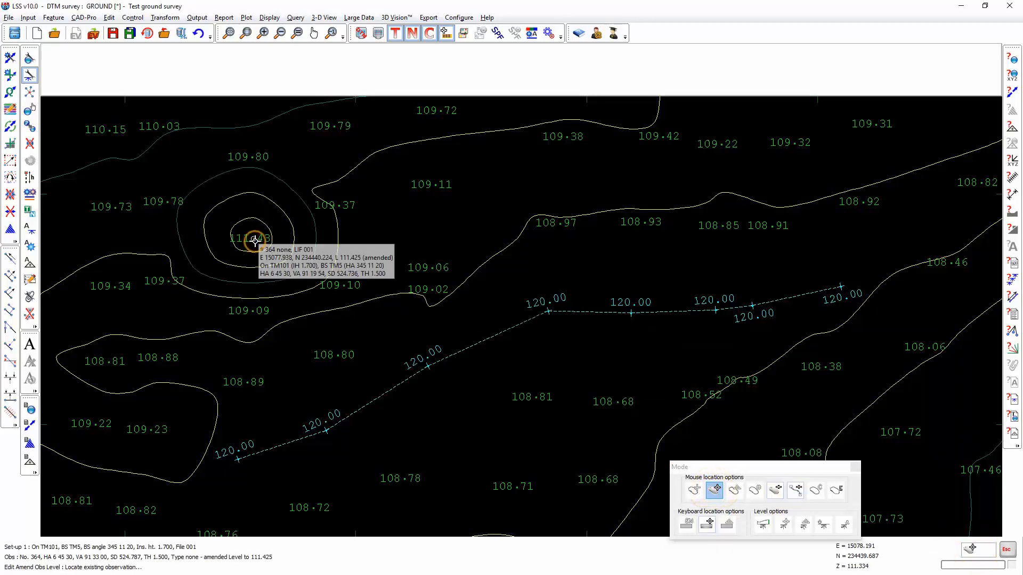
click(330, 205)
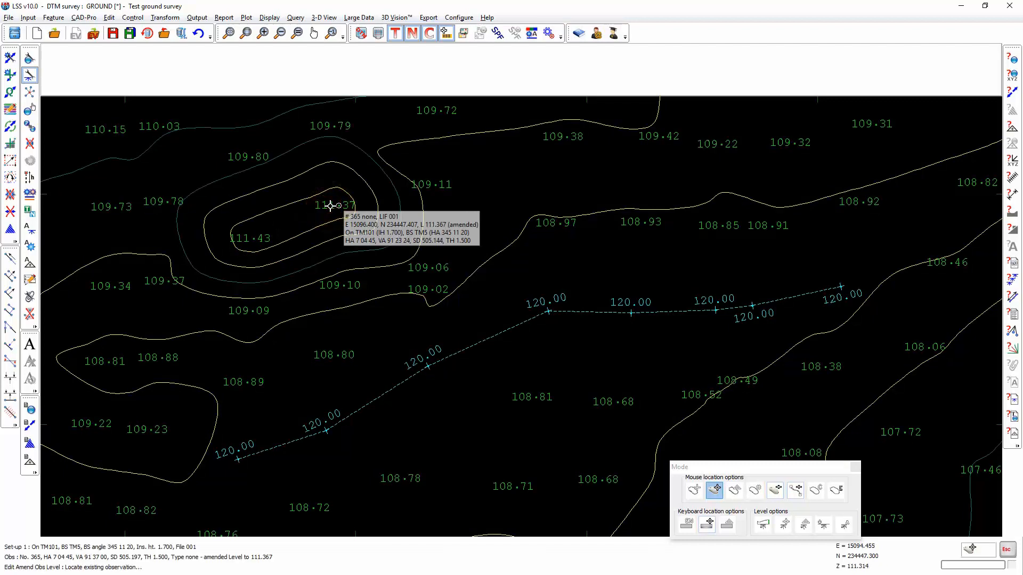
key(ctrl+z)
key(ctrl+z)
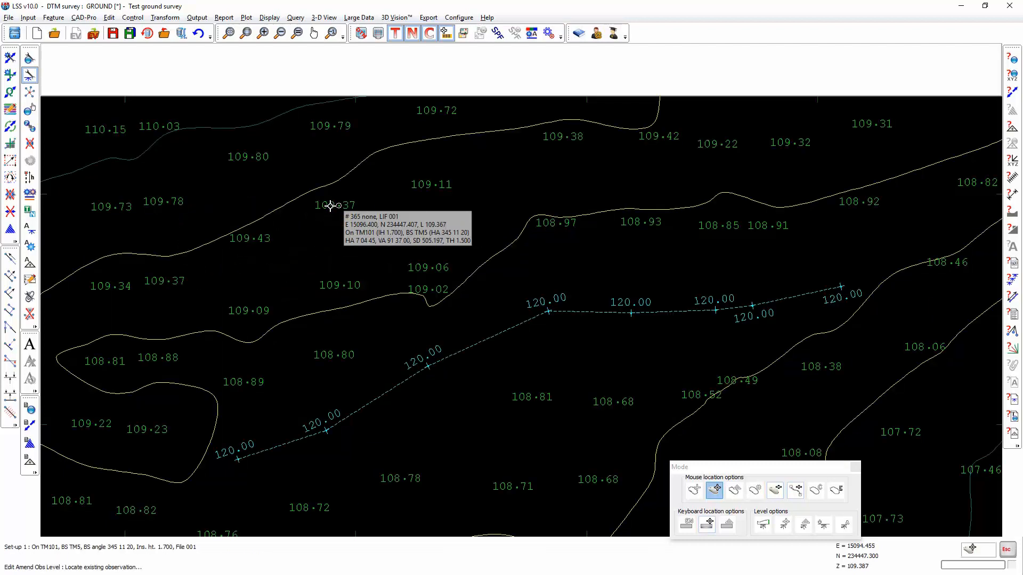
- Switch the level amendment to selection by filter and restrict all observations by polygon
click(330, 206)
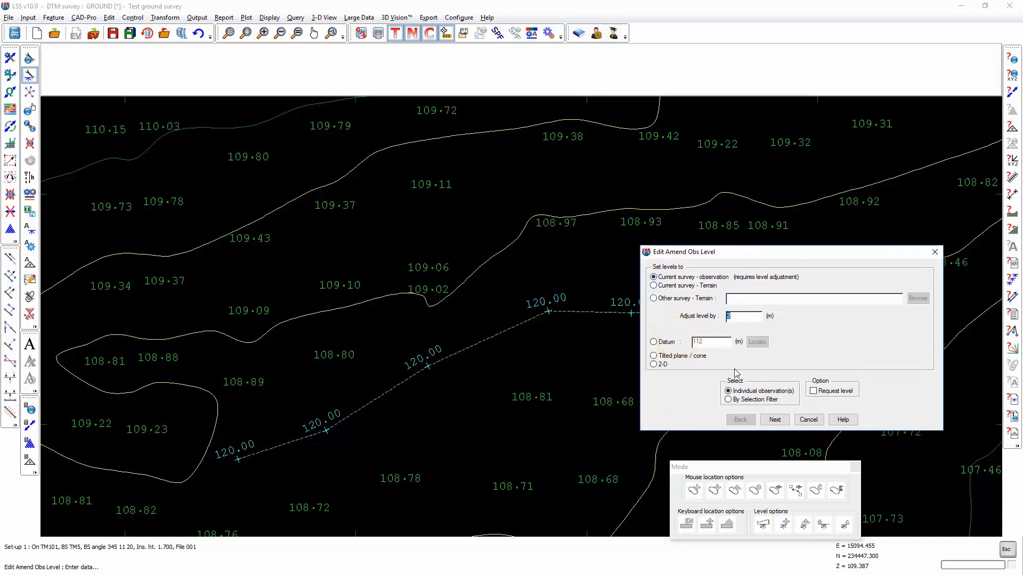
click(728, 399)
click(776, 421)
click(856, 468)
click(856, 469)
click(628, 305)
click(774, 471)
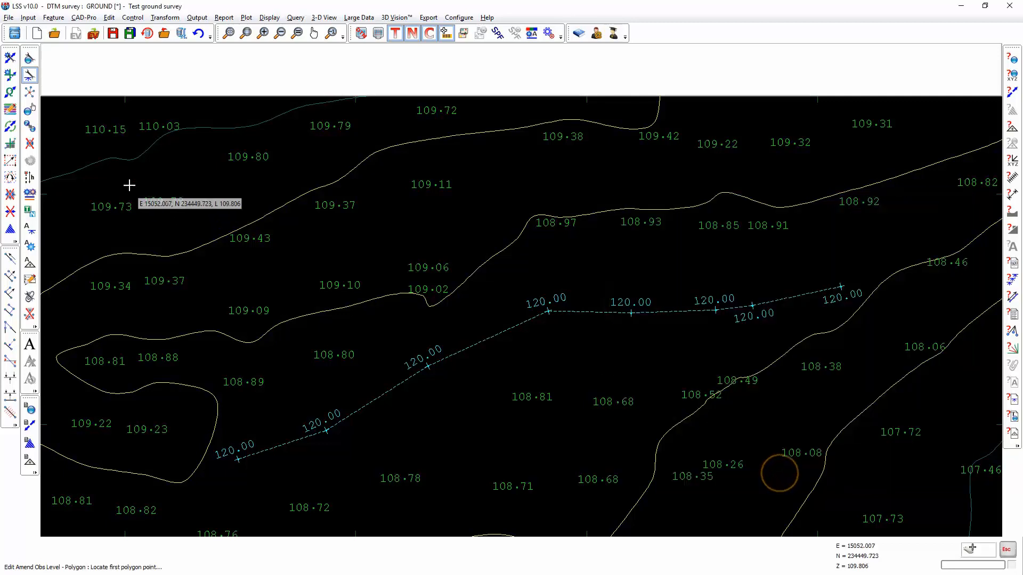
- Enclose the northwest observations between 109.79, 109.73, 109.34 and 109.37 in a five-point polygon and raise their levels by 2 m
click(125, 158)
click(343, 110)
click(383, 236)
click(87, 322)
click(69, 236)
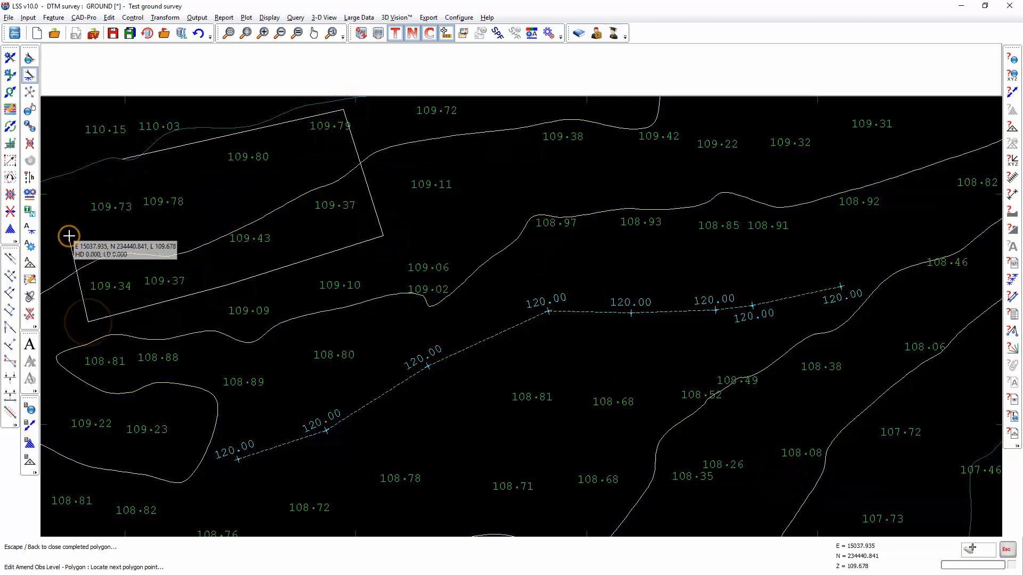
key(Escape)
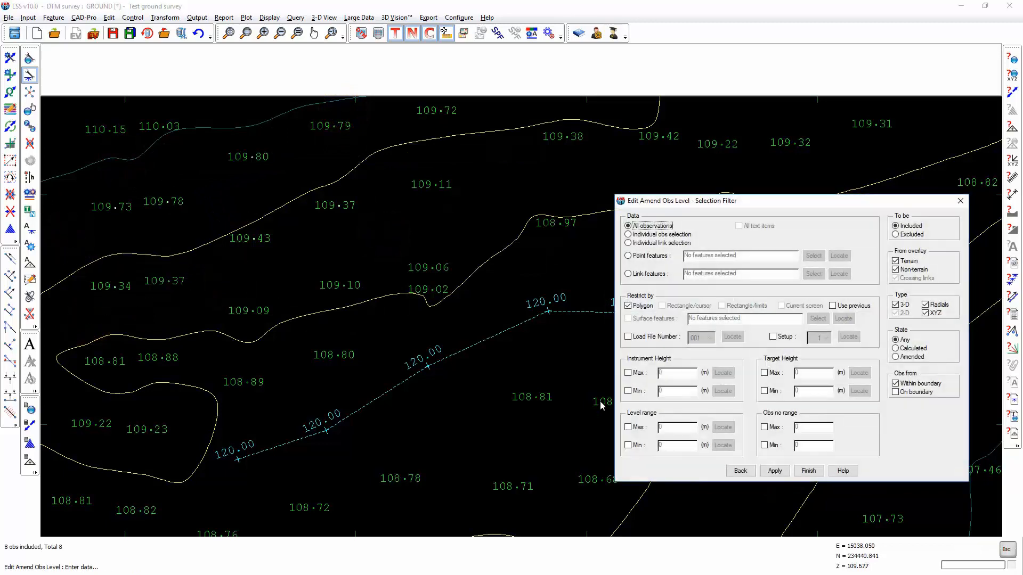
click(809, 471)
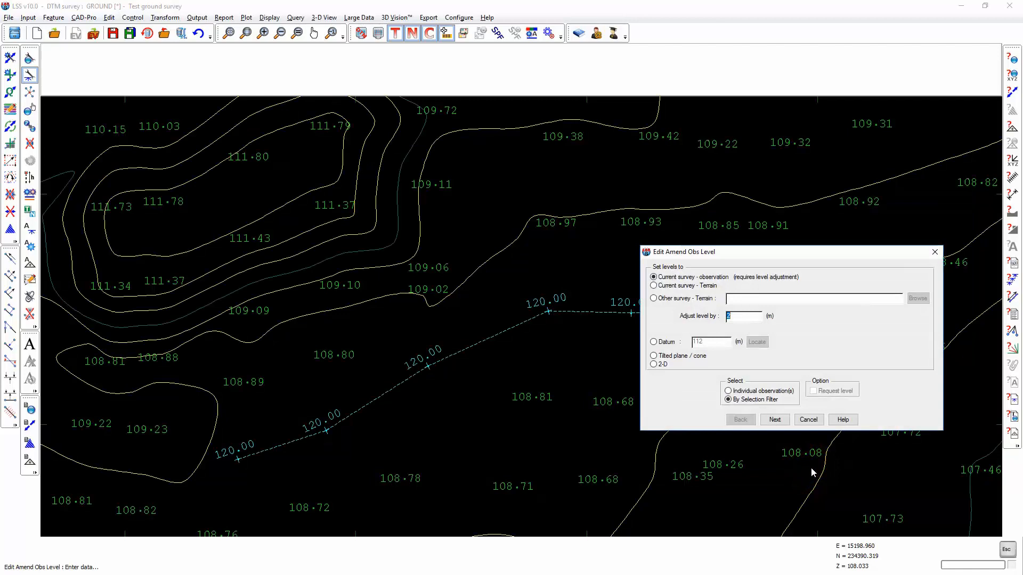
- Leave the level amendment command and undo the polygon-based 2 m raise
key(Escape)
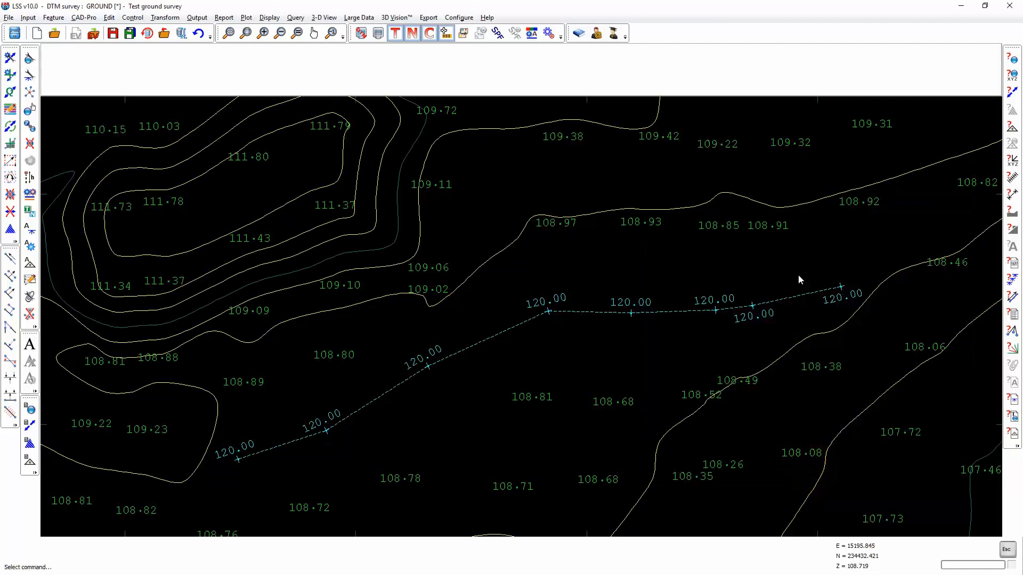
key(ctrl+z)
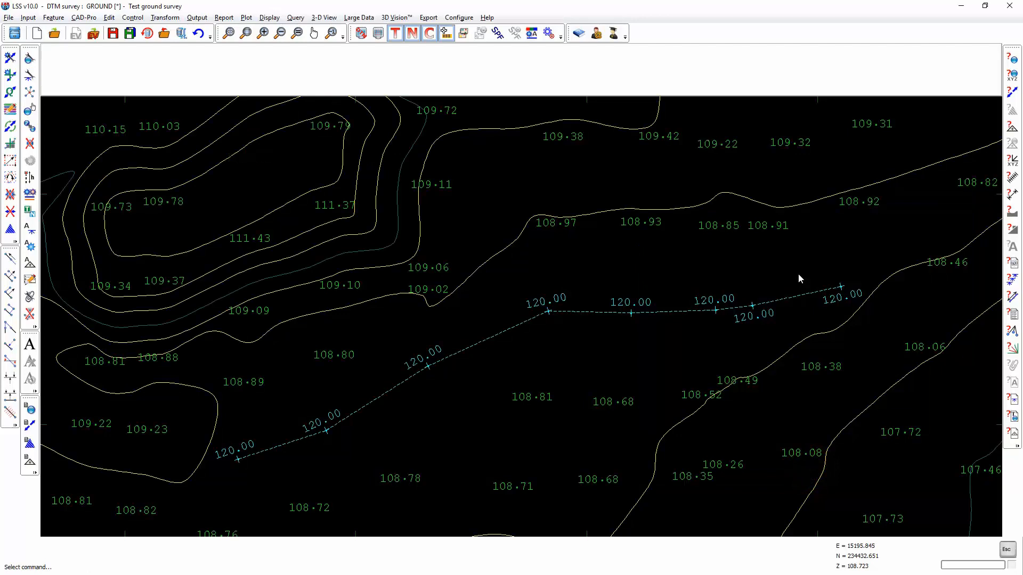
- Set Amend Obs Level to use Current survey - Terrain with a 0 m adjustment on individual observations
click(30, 75)
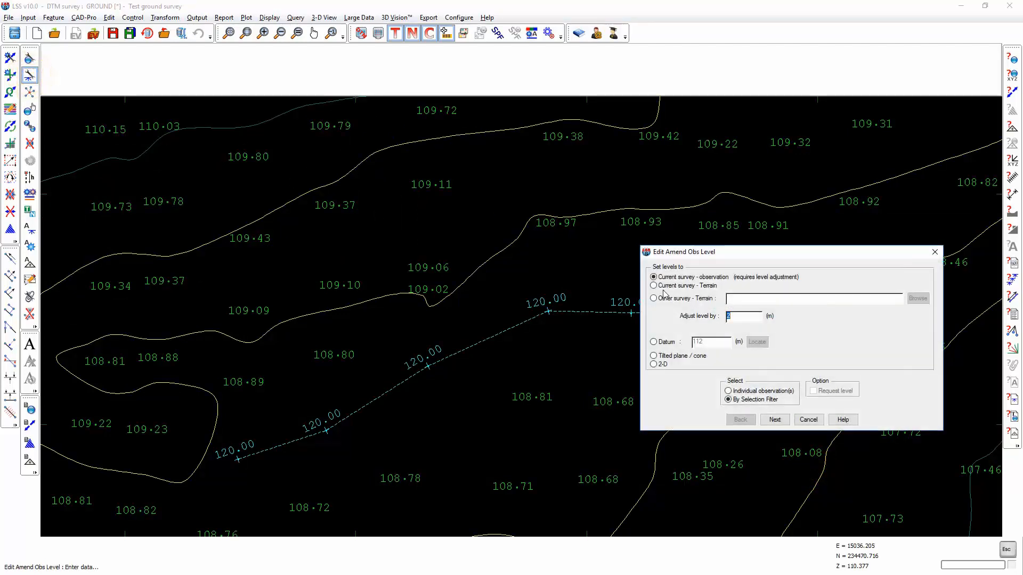
drag(794, 257, 825, 352)
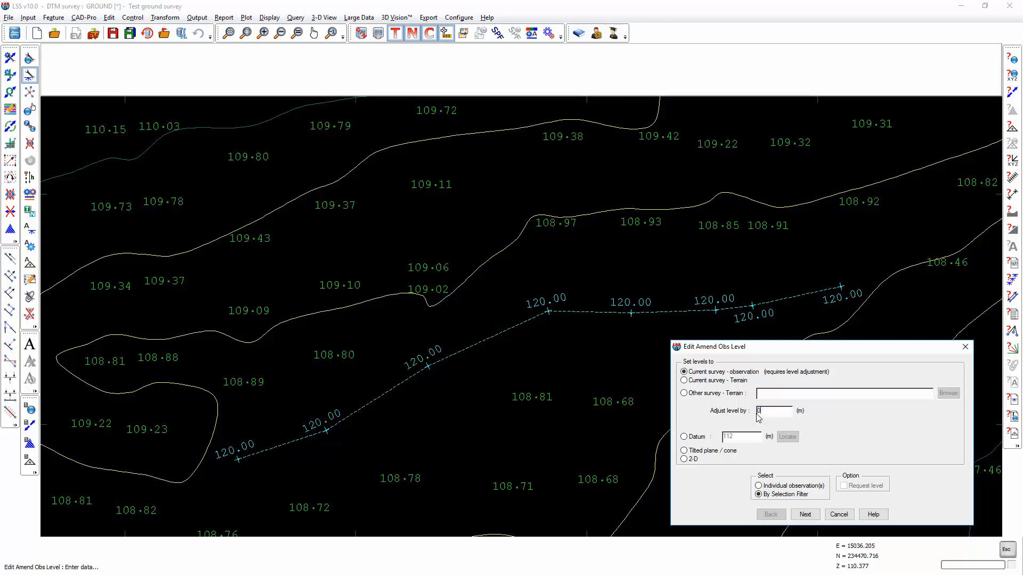
click(699, 382)
click(760, 485)
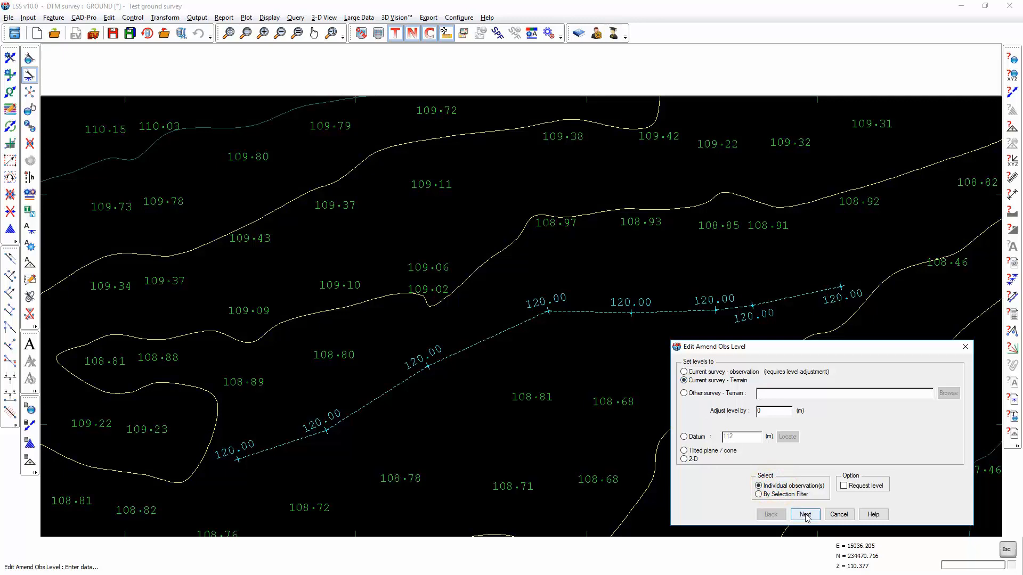
click(805, 515)
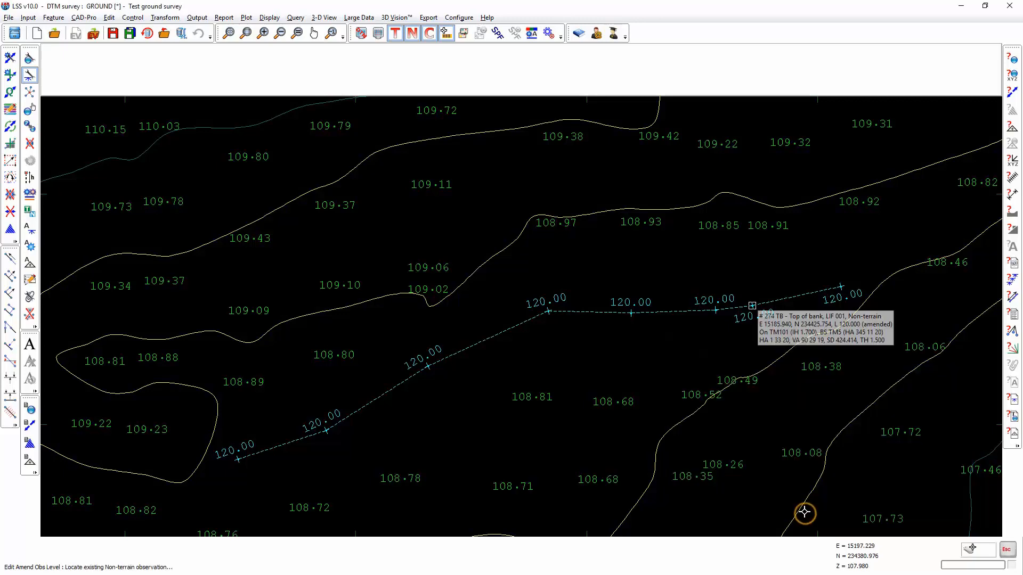
- Apply the terrain levels to the whole Top of bank string, locating it by any link on the string
click(971, 549)
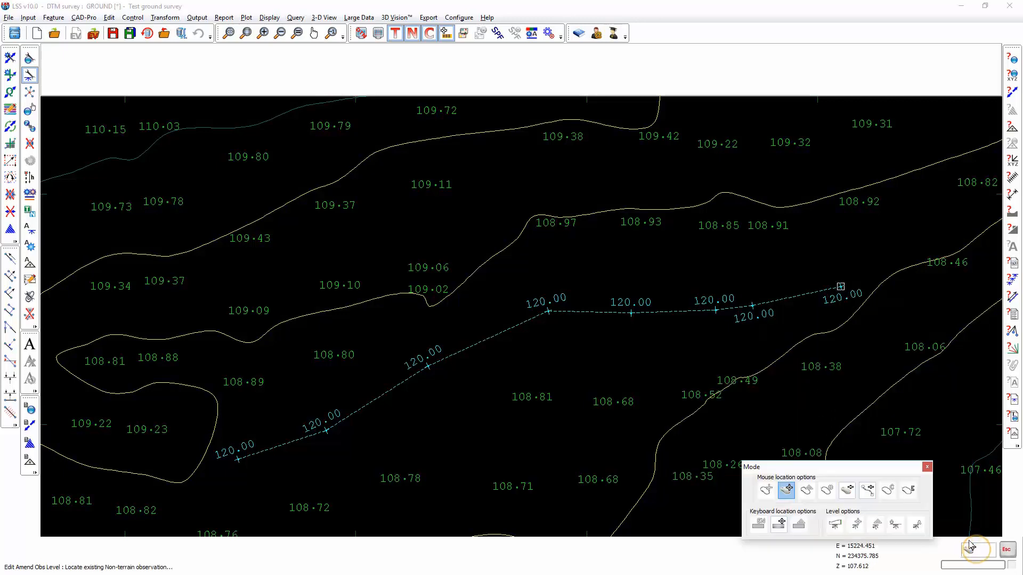
click(868, 491)
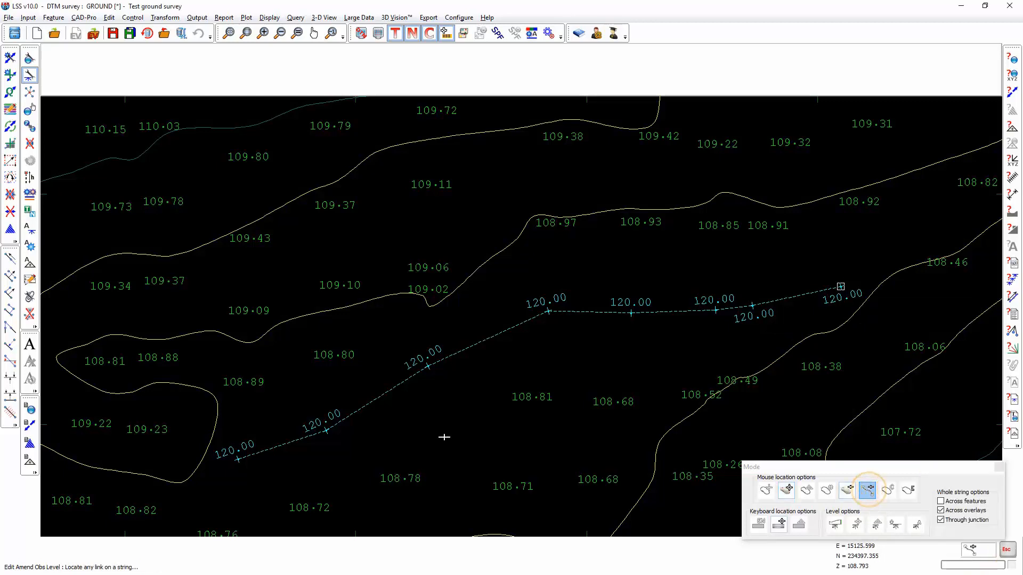
click(287, 446)
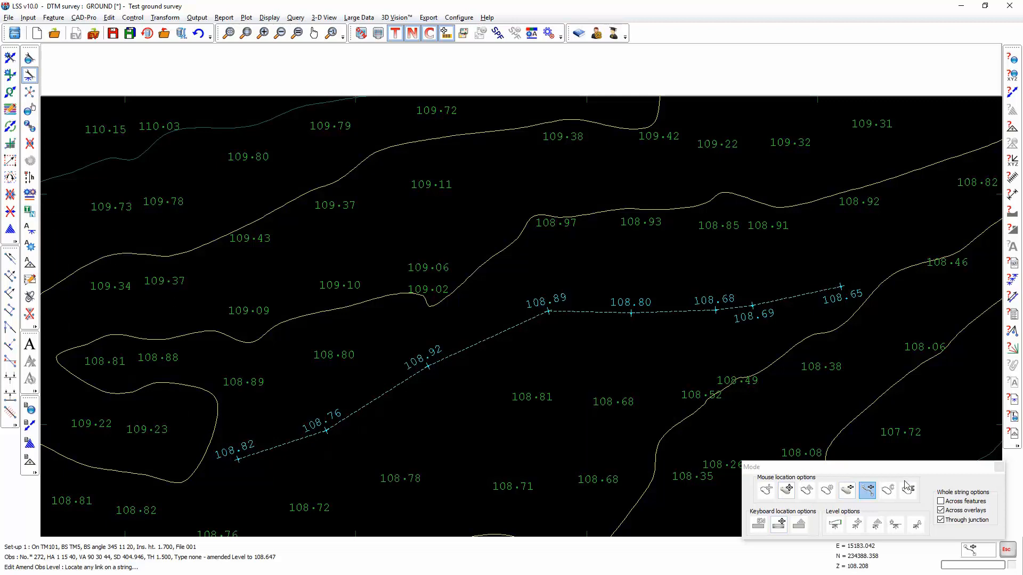
click(999, 467)
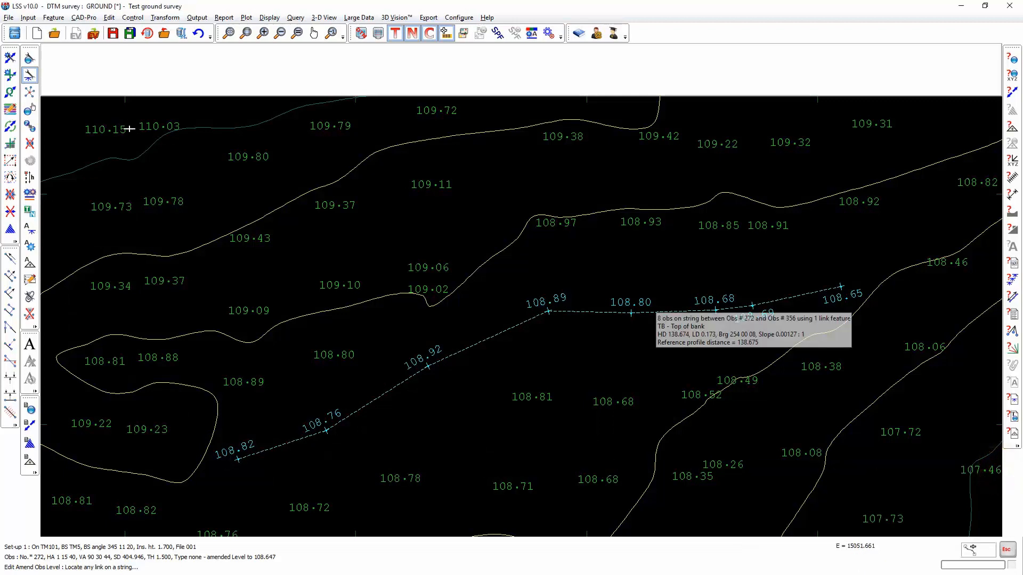
- Set Amend Obs Level to take levels from the terrain of another survey, SEAM.LSS, for individual observations
click(30, 78)
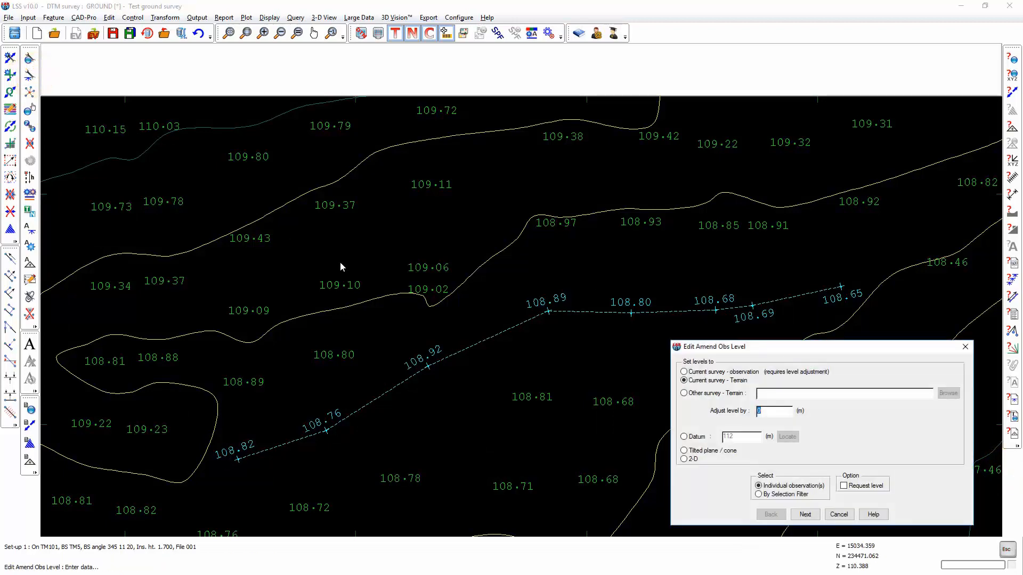
click(684, 394)
click(946, 394)
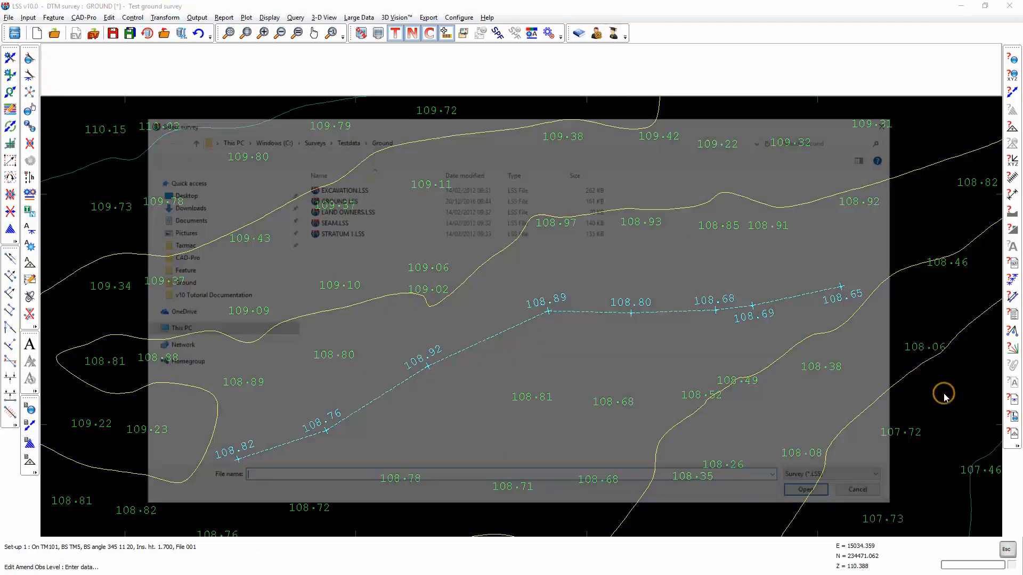
double_click(337, 222)
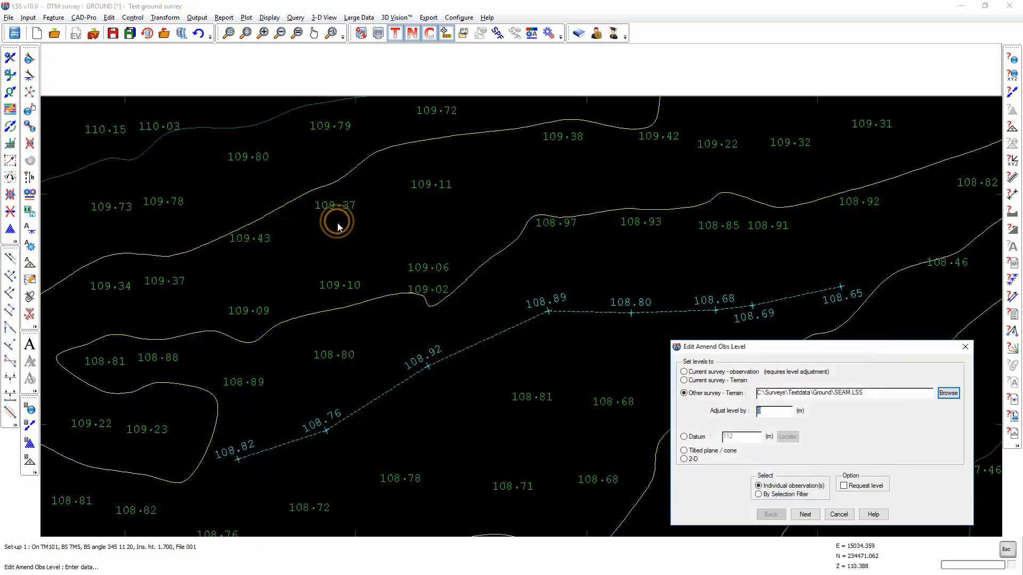
click(805, 514)
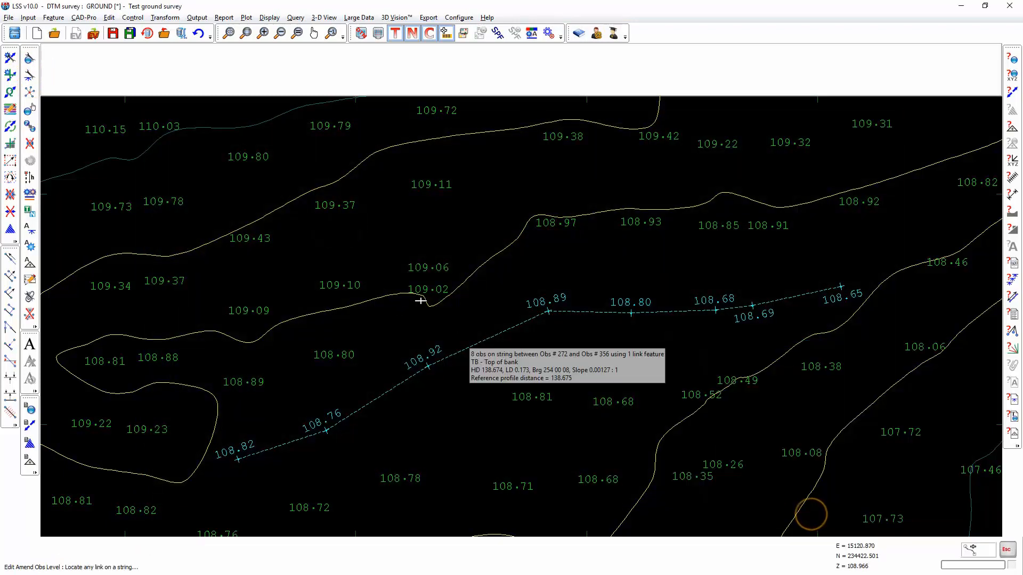
- Apply the SEAM terrain levels to the observations at 109.43, 109.37, 109.11 and 109.38, locating each existing observation individually
click(972, 553)
click(714, 490)
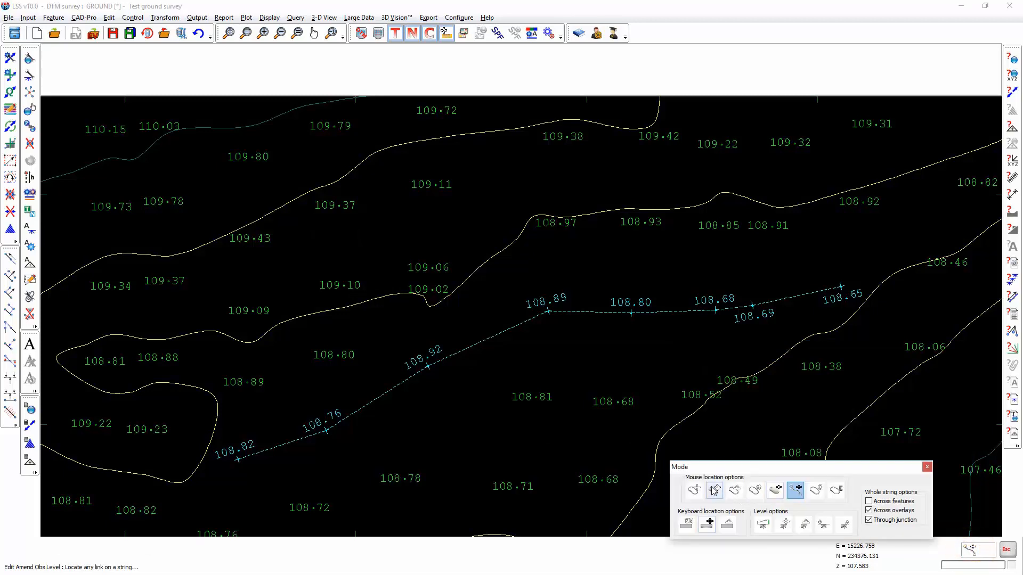
click(255, 240)
click(339, 205)
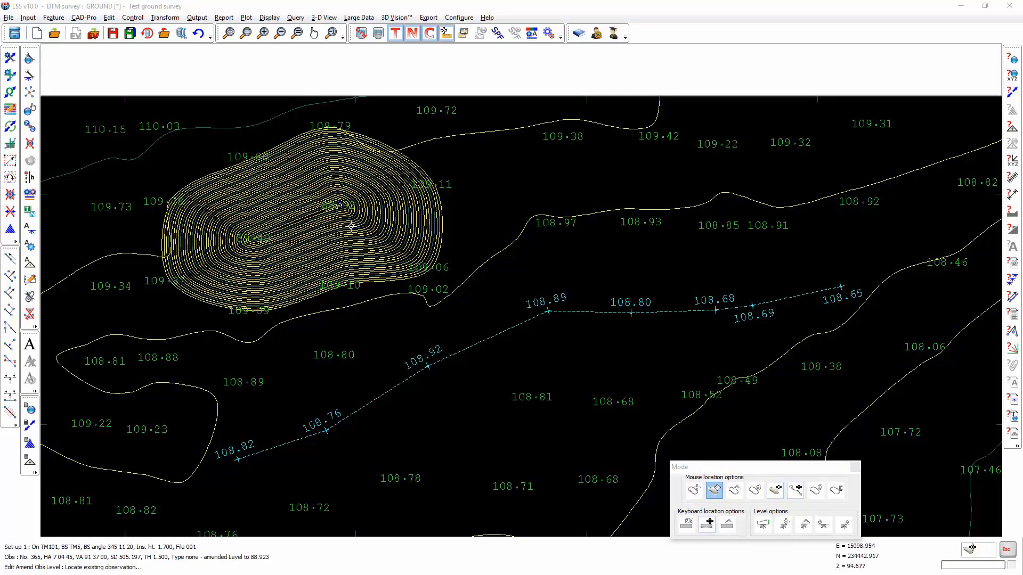
click(432, 185)
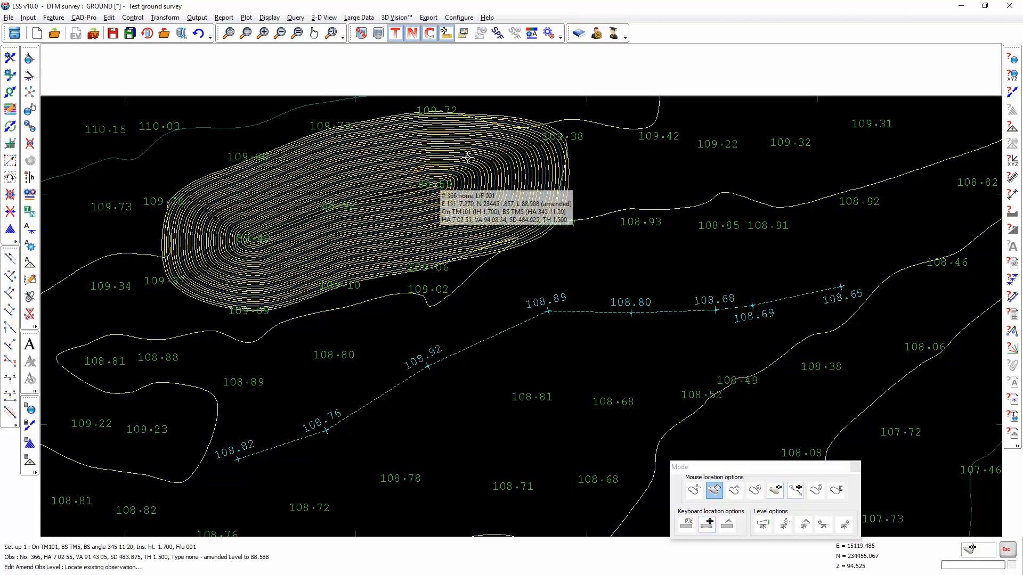
click(564, 137)
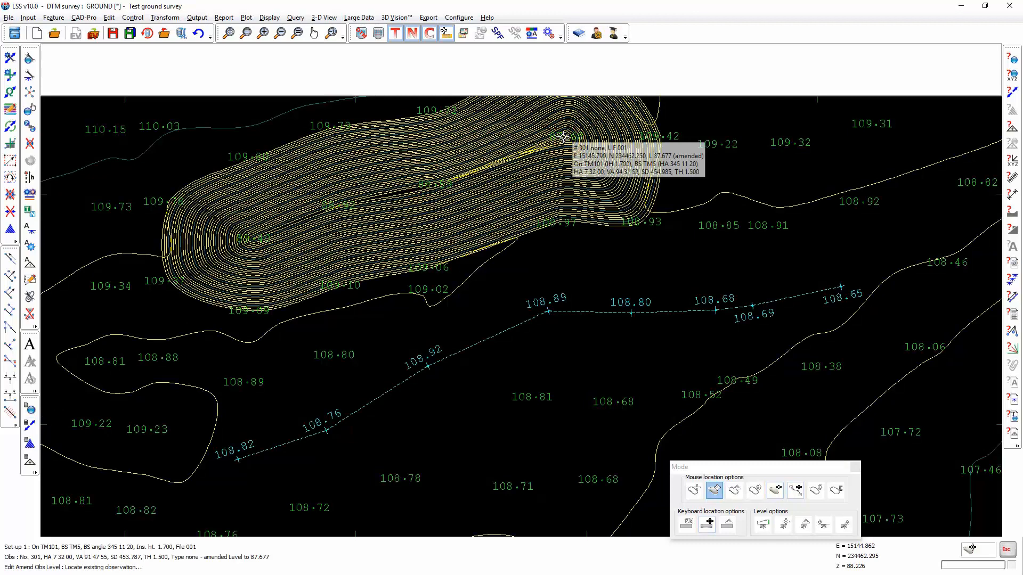
- Undo the four SEAM level changes and close the location mode options
key(ctrl+z)
key(ctrl+z)
key(ctrl+z)
key(ctrl+z)
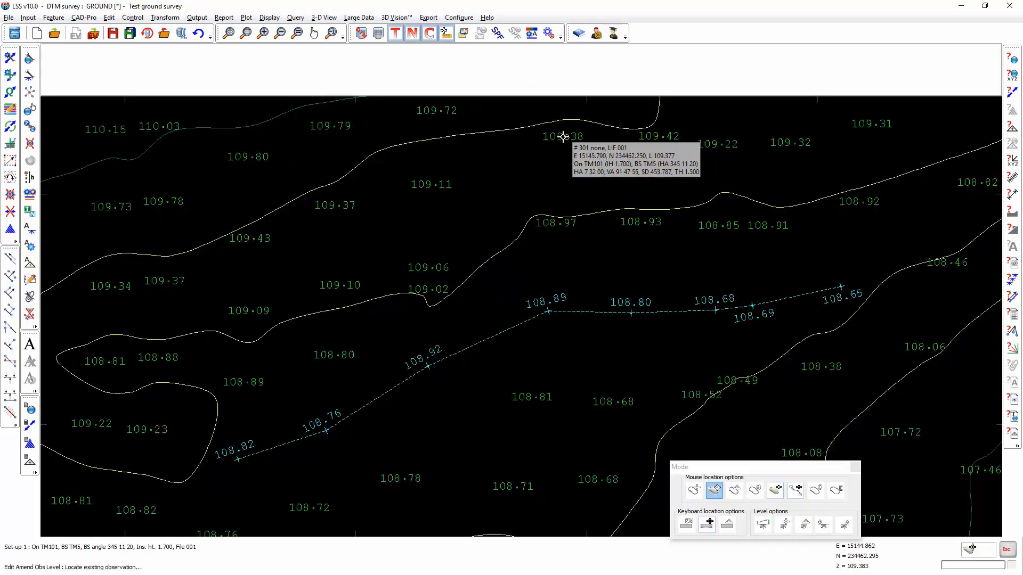
click(858, 469)
- Set the observations at 109.02, 109.06, 109.10 and 108.80 to a datum level of 112 m
click(28, 76)
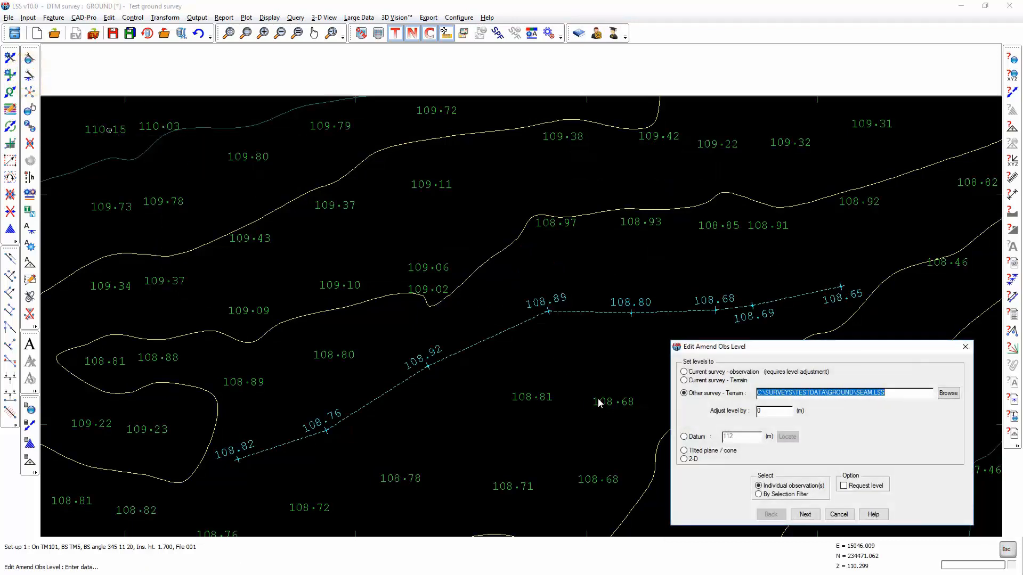
click(685, 437)
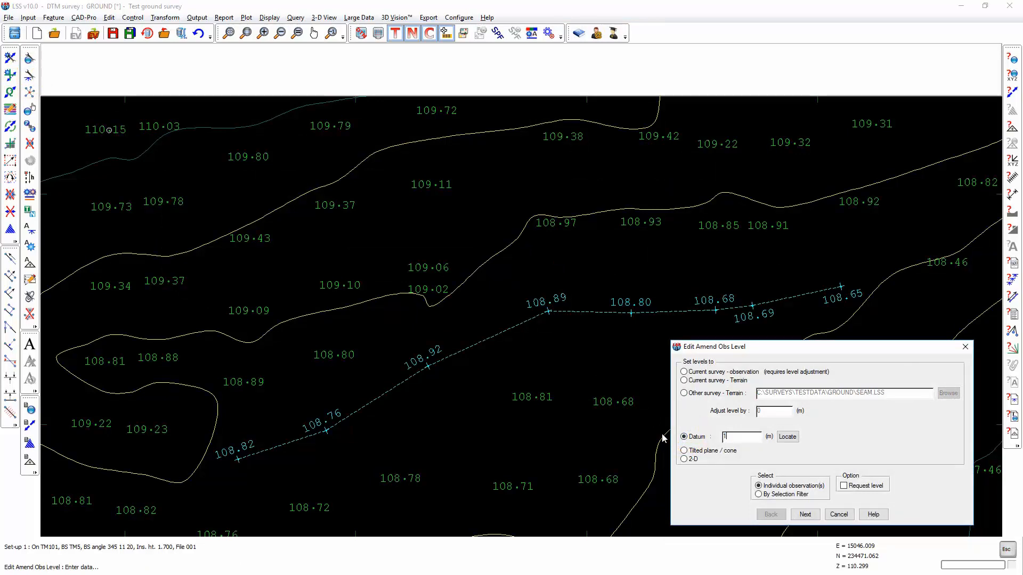
click(817, 515)
click(437, 292)
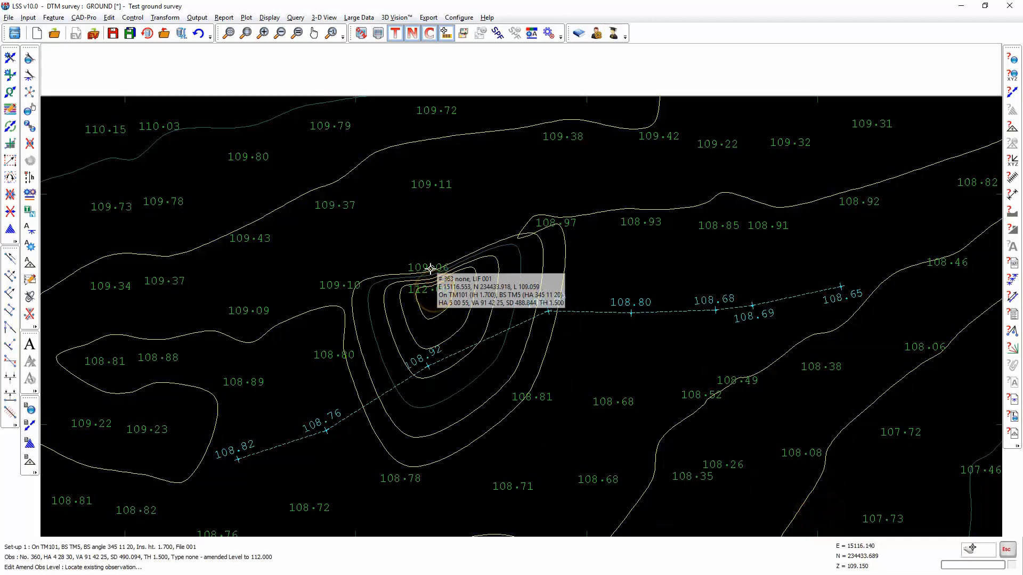
click(425, 267)
click(354, 281)
click(349, 349)
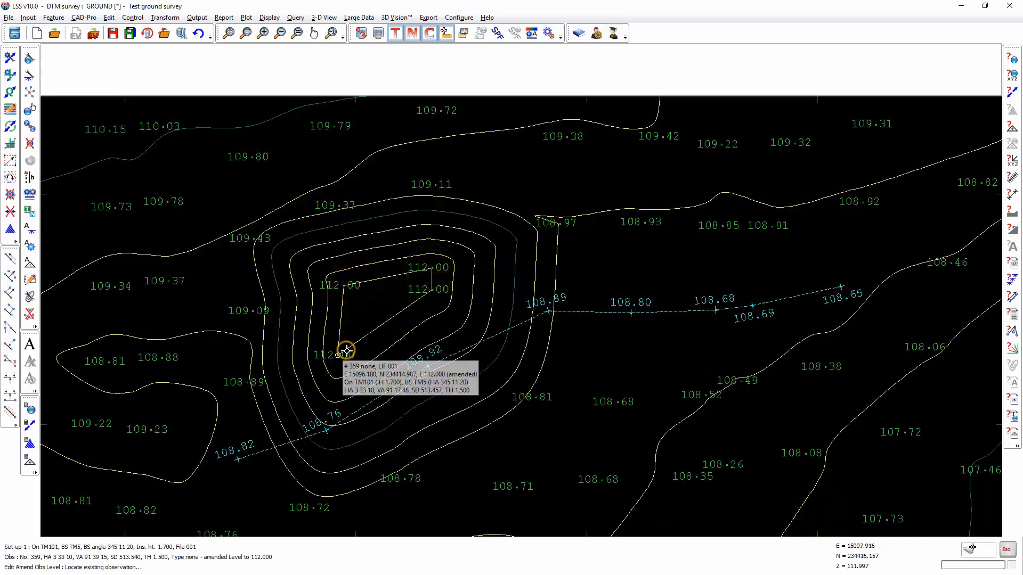
- Undo the four datum level changes
key(ctrl+z)
key(ctrl+z)
key(ctrl+z)
key(ctrl+z)
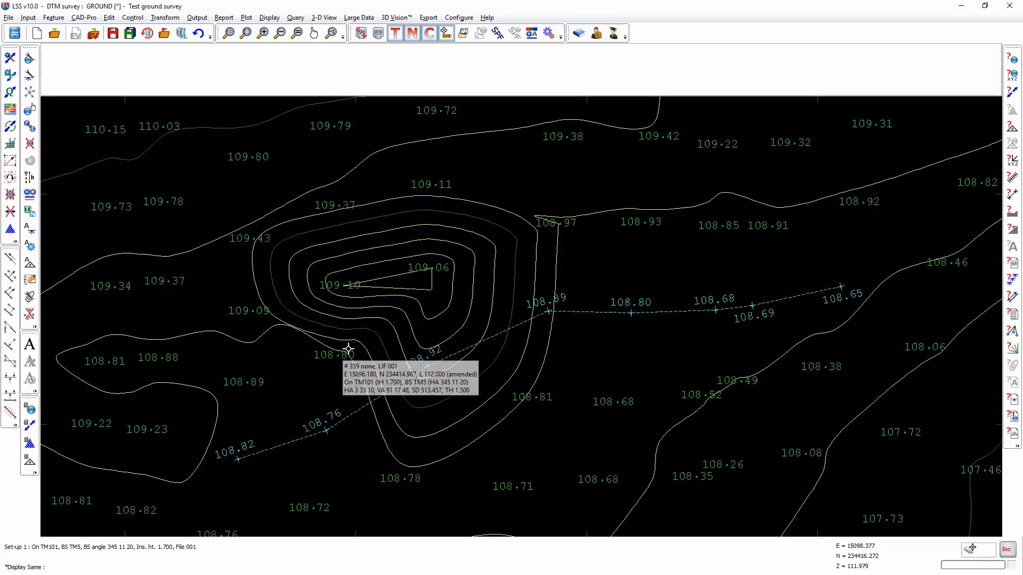
- Choose tilted plane / cone levels for individual observations, locating point 1 just below the 109.37 observation near 109.34 and setting its level to 110
key(Escape)
click(695, 451)
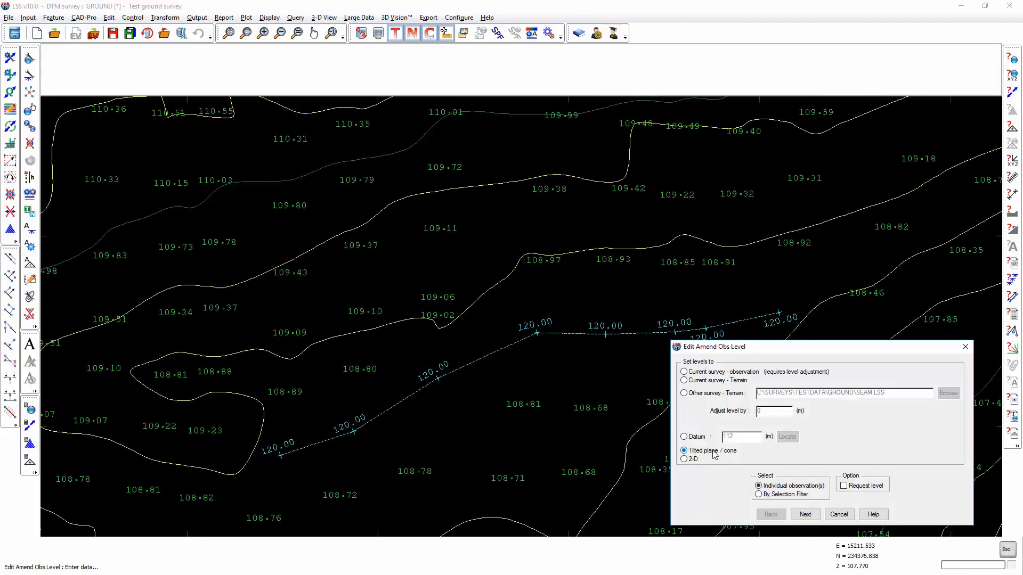
click(805, 514)
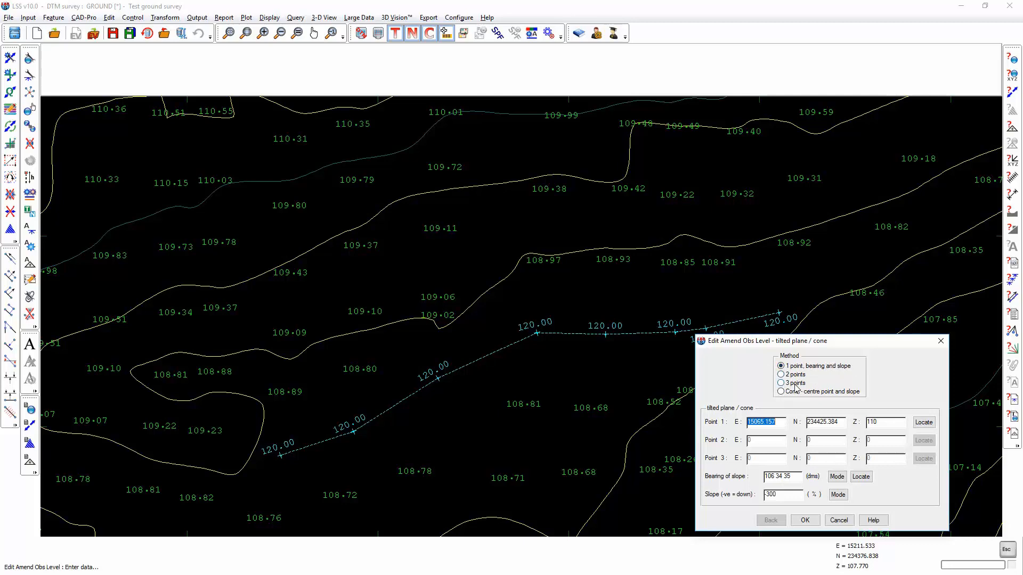
click(924, 422)
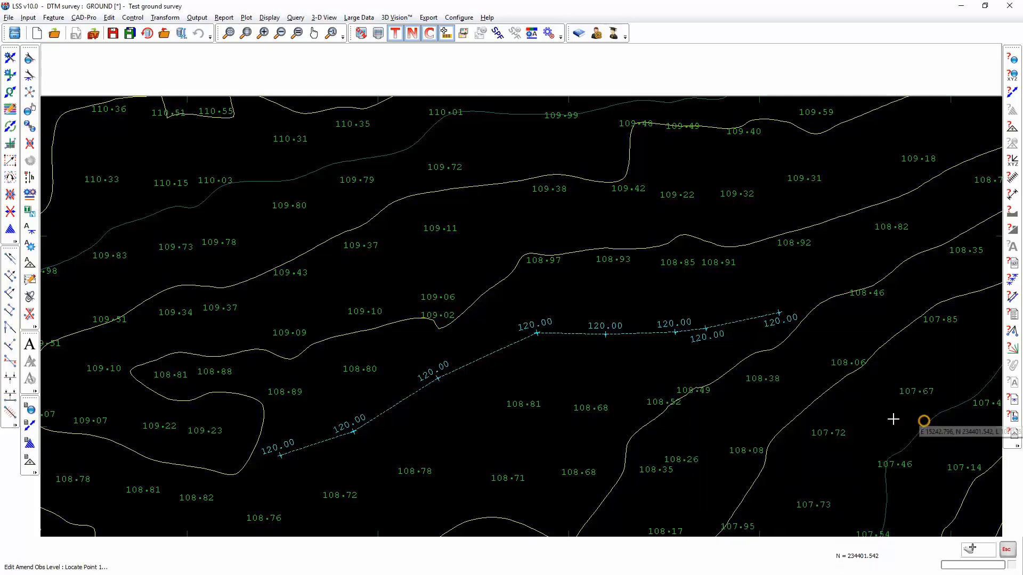
click(231, 322)
double_click(892, 420)
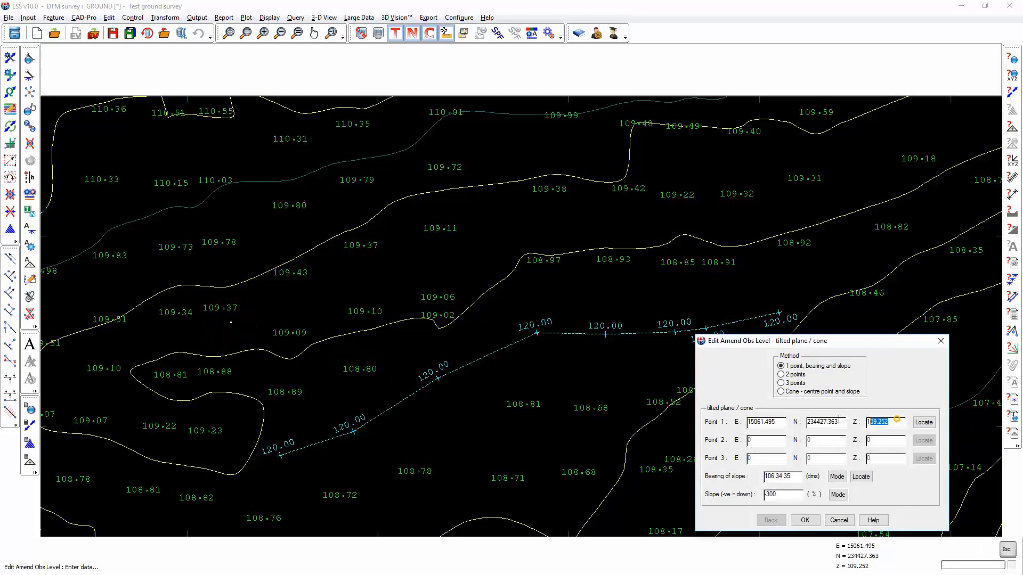
text(110)
- Define the tilted plane's slope bearing as 114 19 47 by locating it on the drawing, and give it a negative percentage slope
click(861, 476)
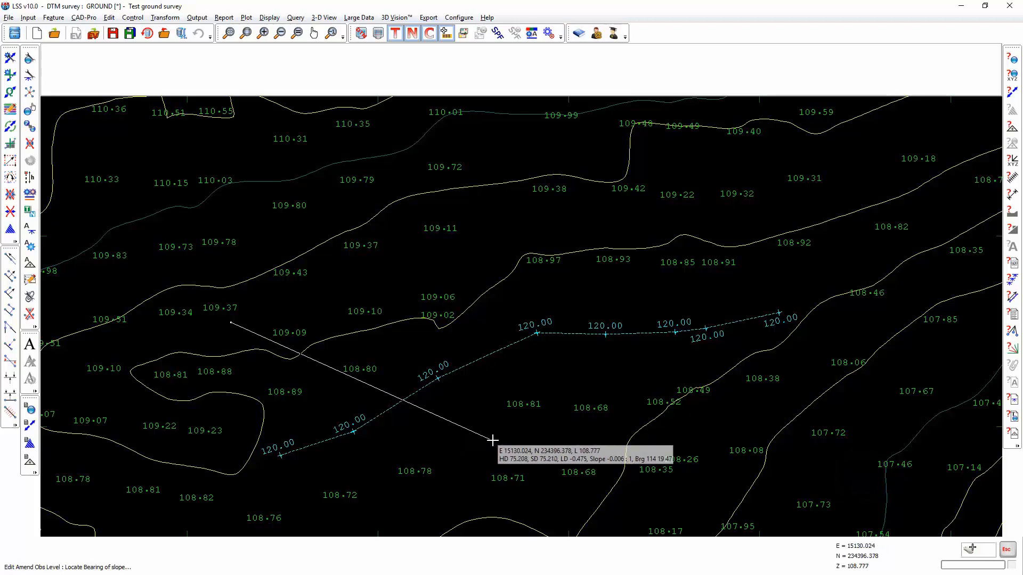
click(492, 440)
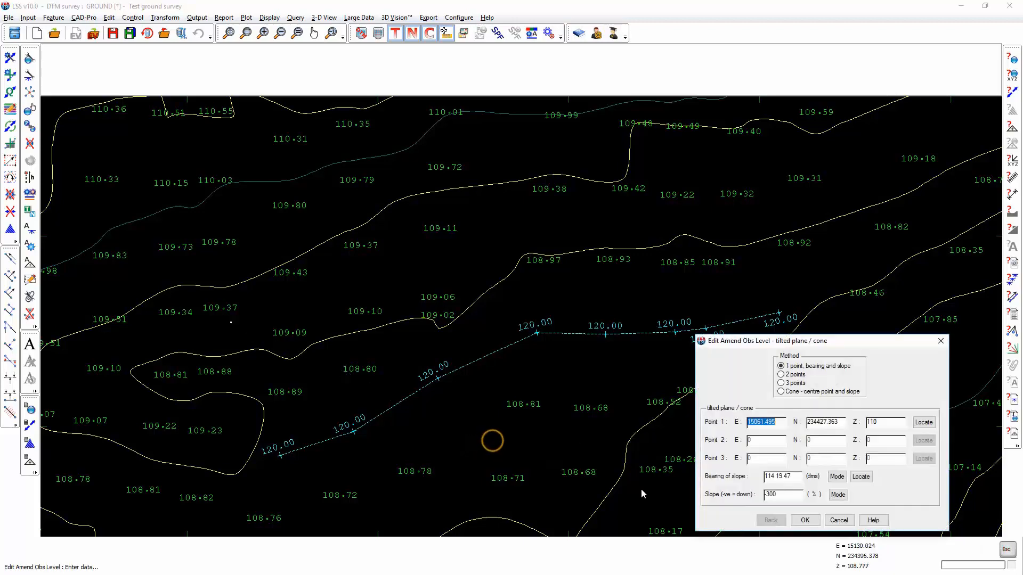
double_click(795, 496)
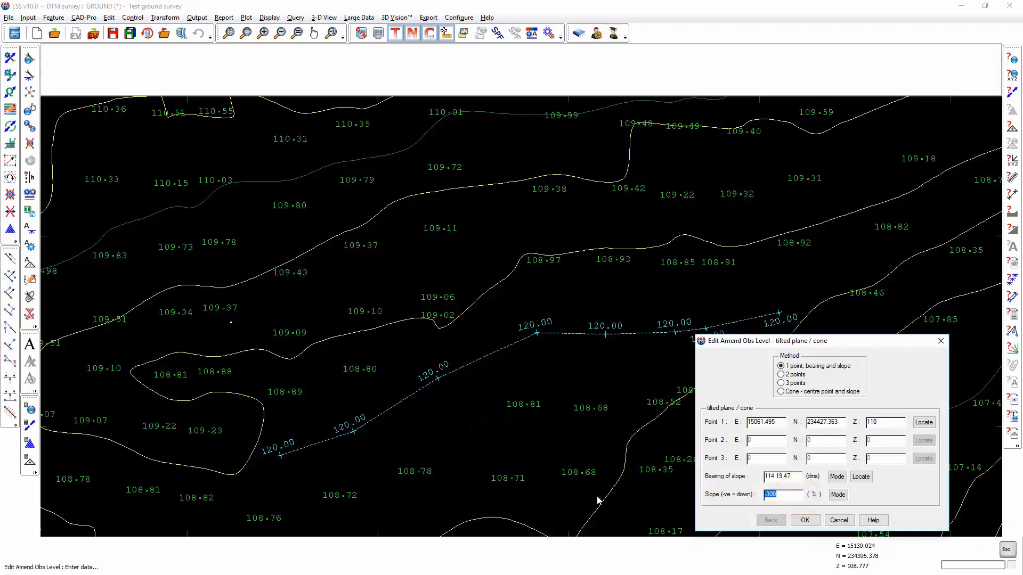
text(-)
click(809, 521)
- Apply the tilted plane levels to the observations at 109.09, 108.89, 108.80, 108.81, 108.78, 108.72 and 108.76
click(300, 334)
click(290, 391)
click(358, 369)
click(528, 406)
click(424, 473)
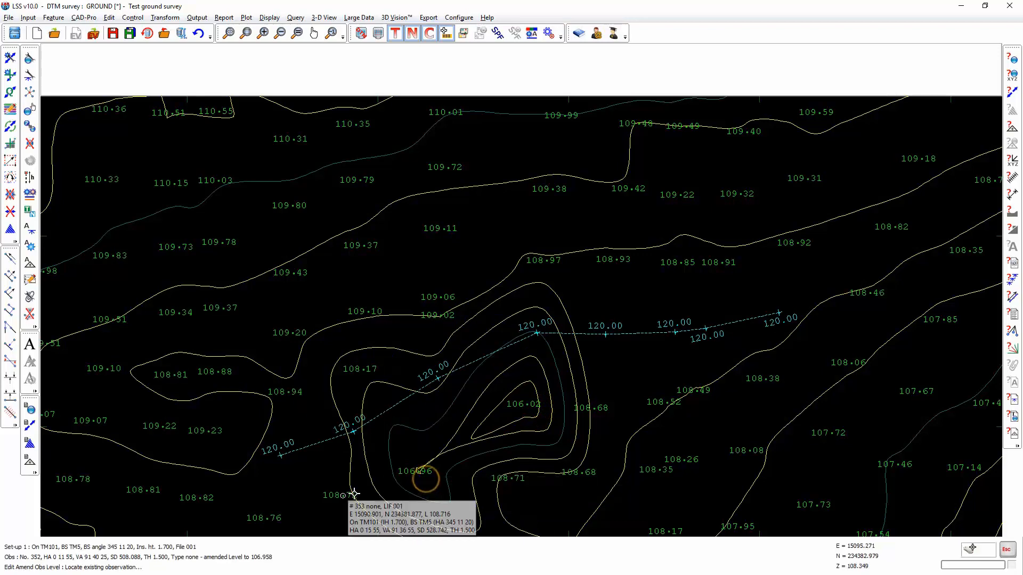
click(342, 496)
click(279, 517)
key(Escape)
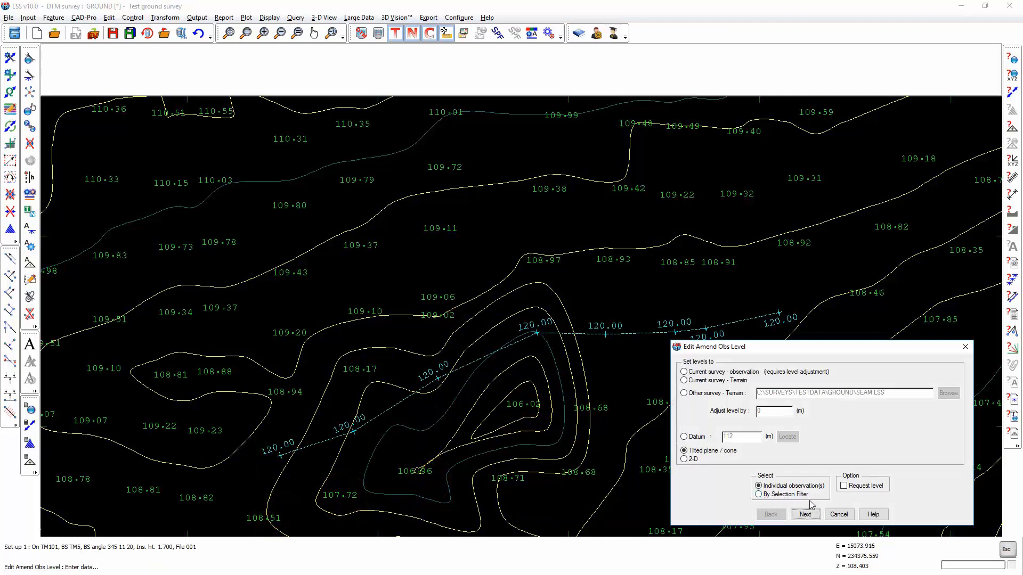
- Amend the eight top of bank observations at level 120.00 along the dashed line to 2-D, locating each one individually
click(683, 459)
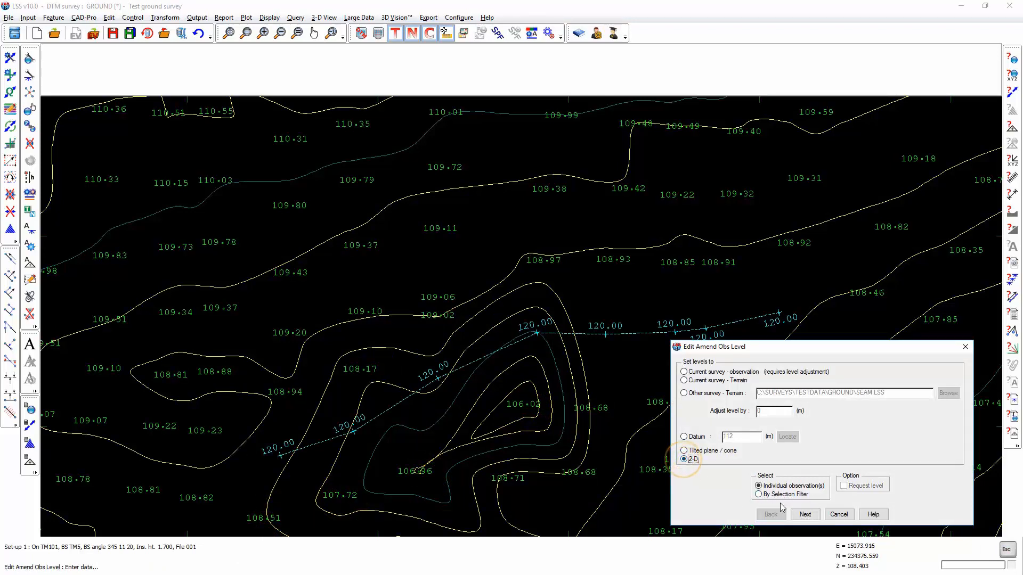
click(804, 514)
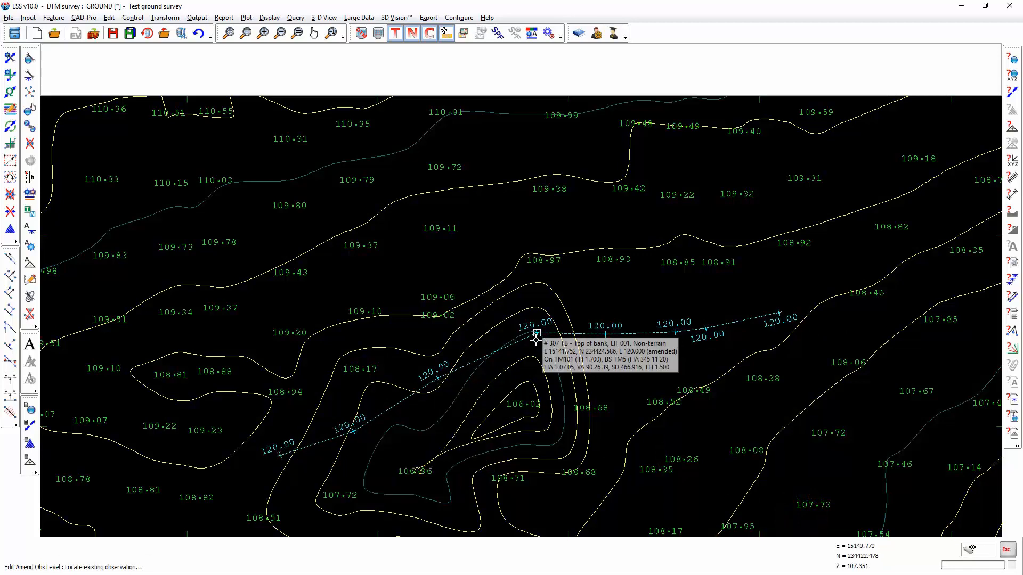
click(779, 313)
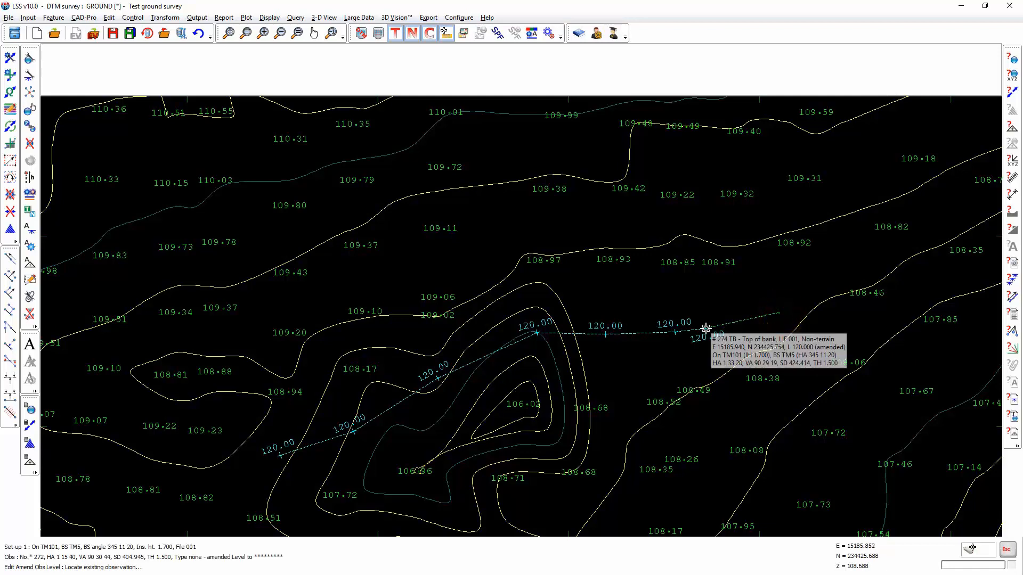
click(705, 329)
click(678, 333)
click(606, 334)
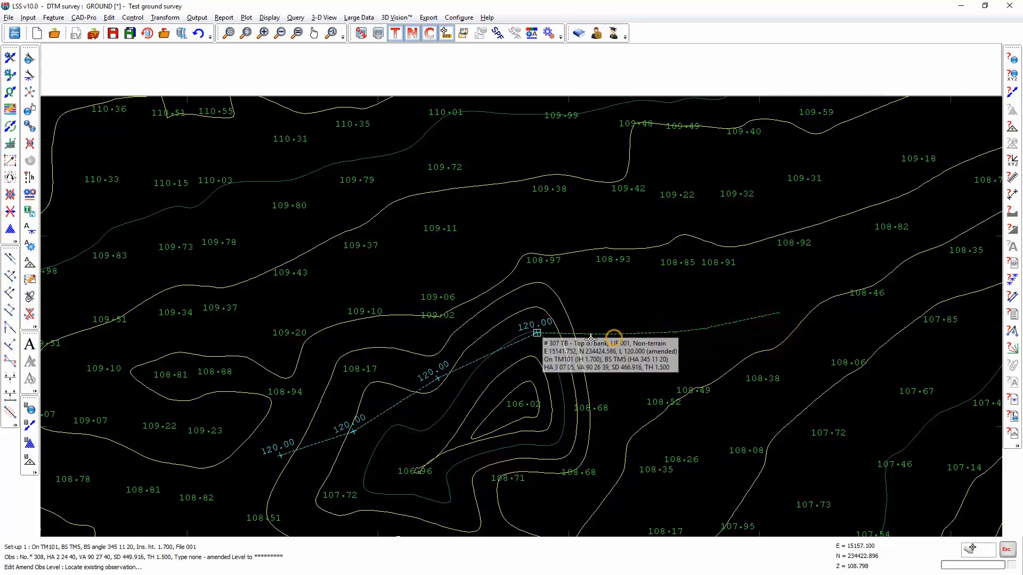
click(539, 336)
click(437, 378)
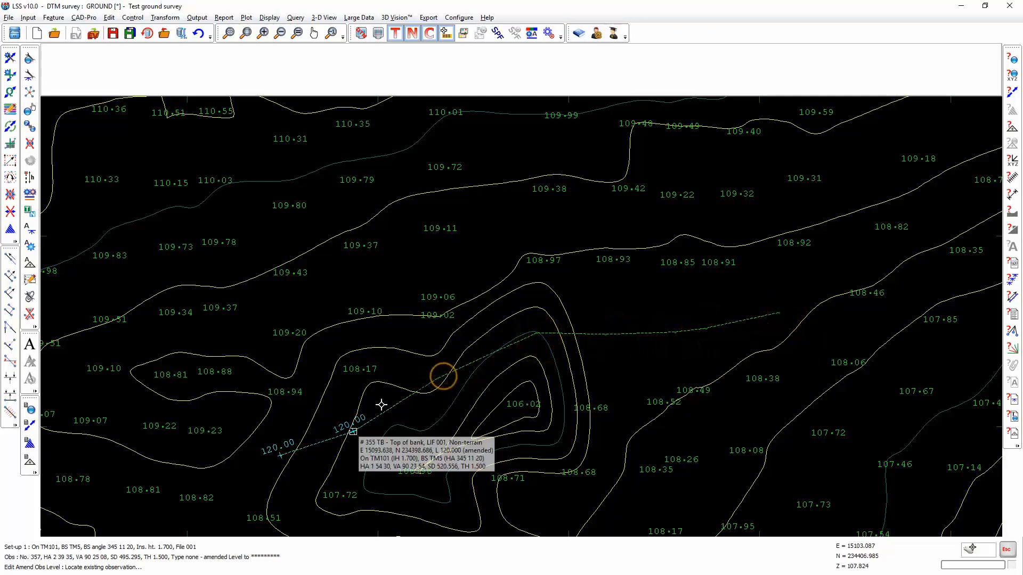
click(362, 427)
click(282, 454)
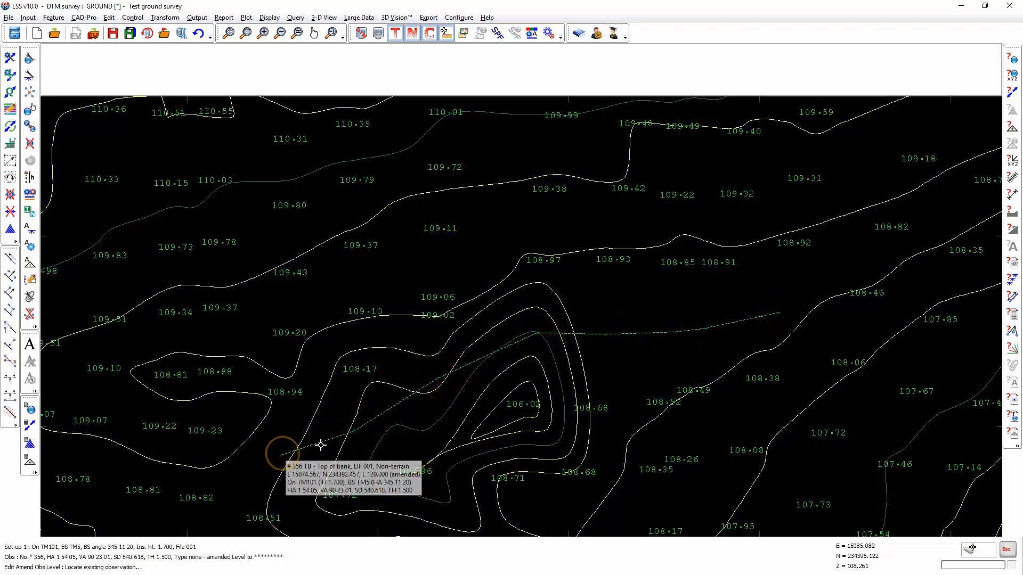